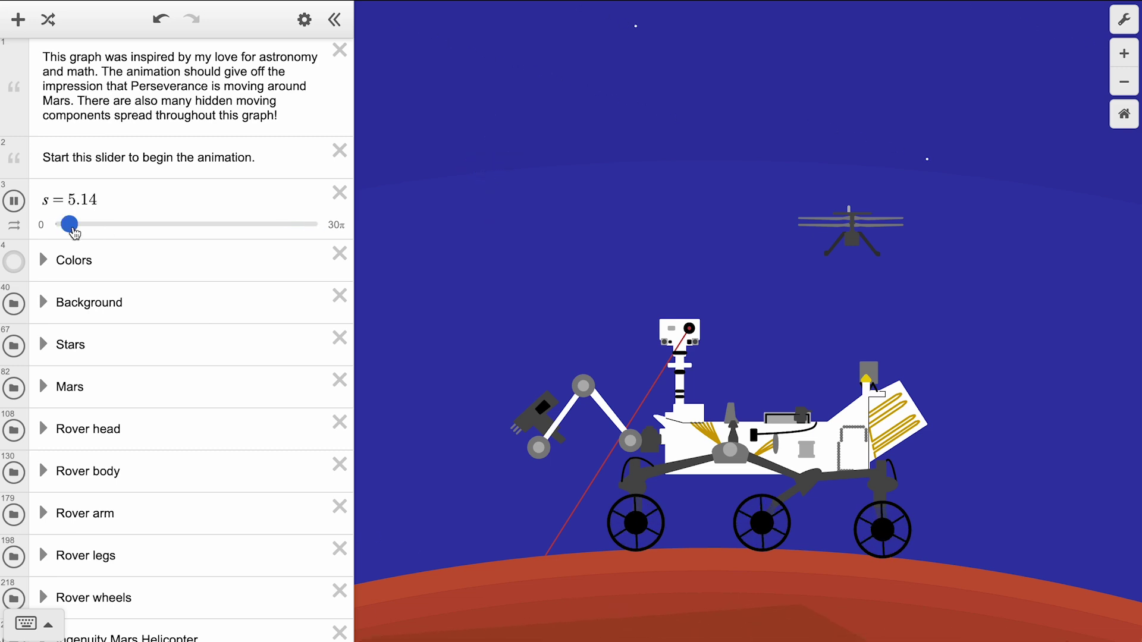
Stop the rover animation and drag slider s back to 0.
drag(70, 224, 29, 223)
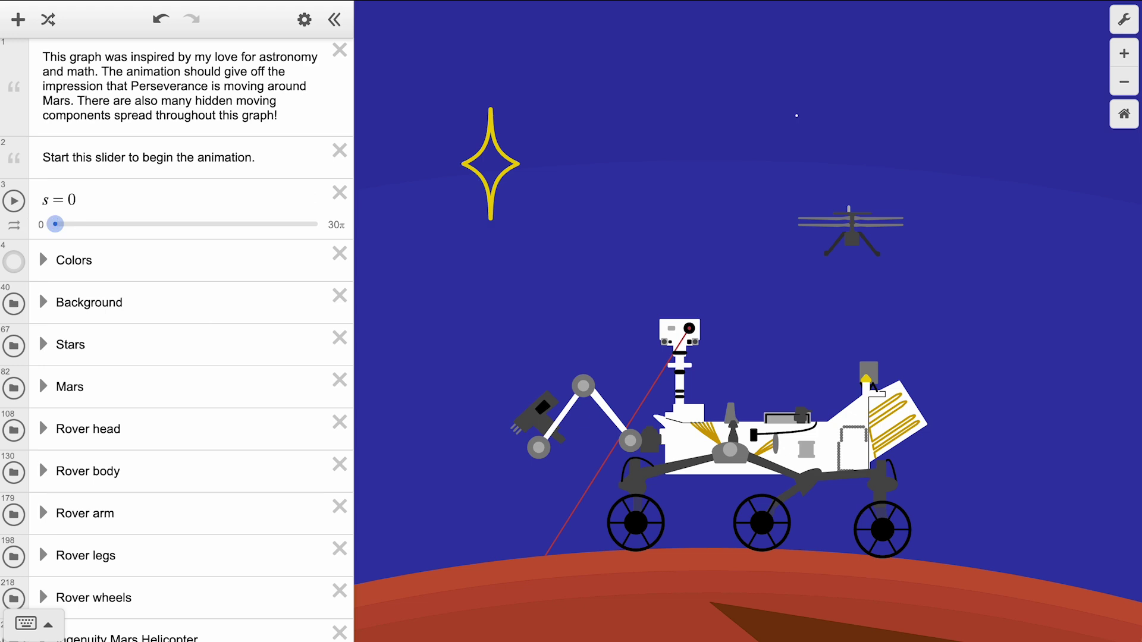
Play the rover animation briefly, pause it, and add a new expression below slider s.
click(13, 204)
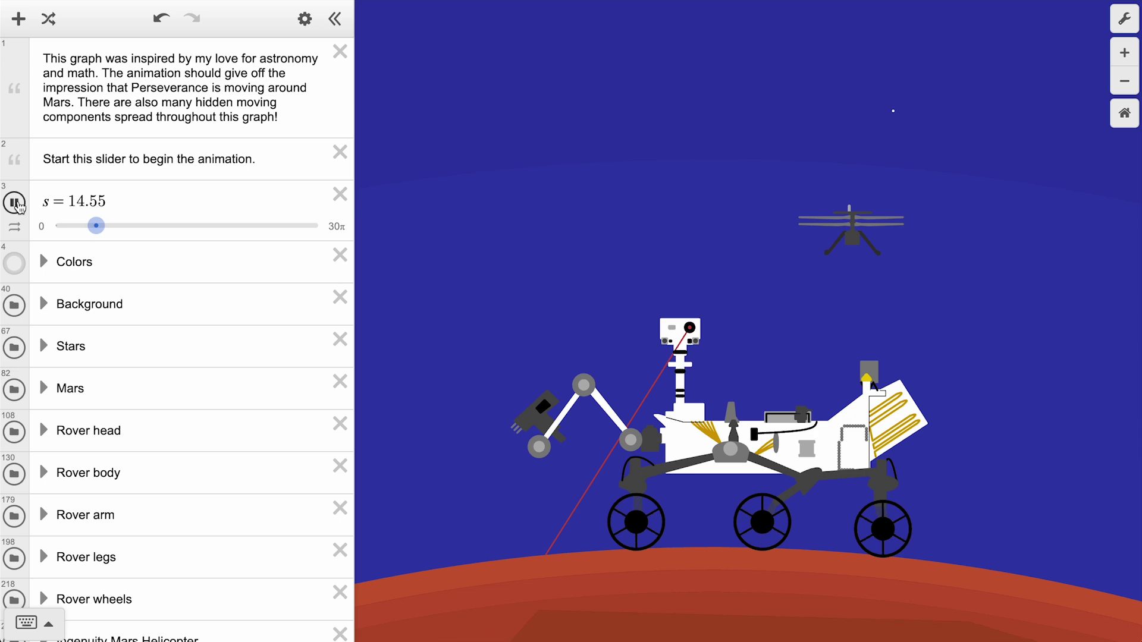
click(14, 203)
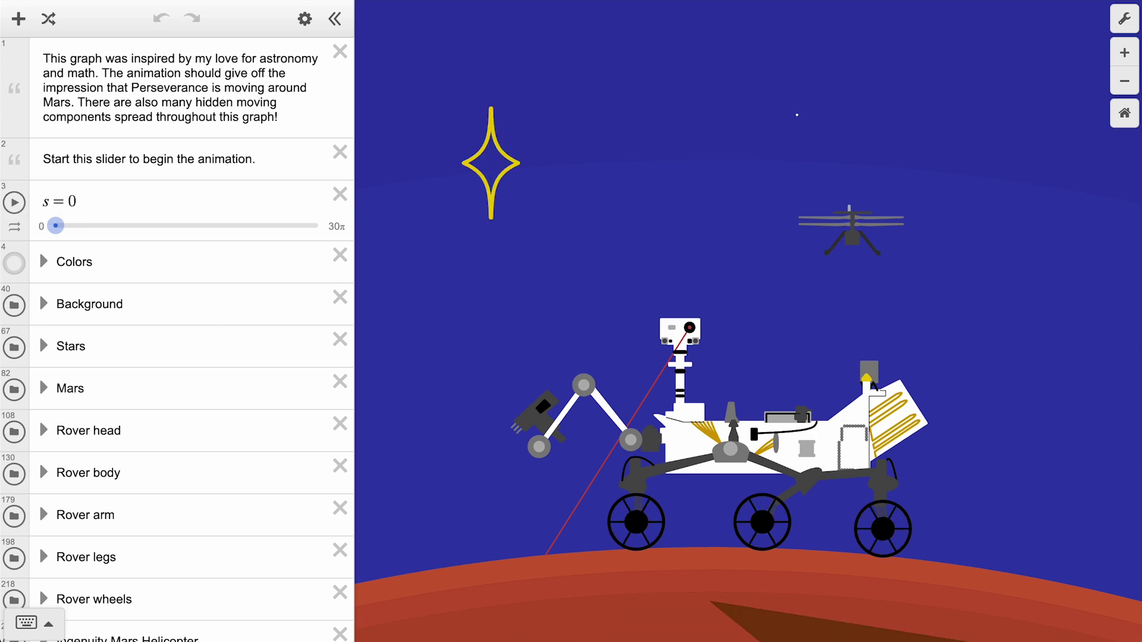
key(Return)
text(y=x+b)
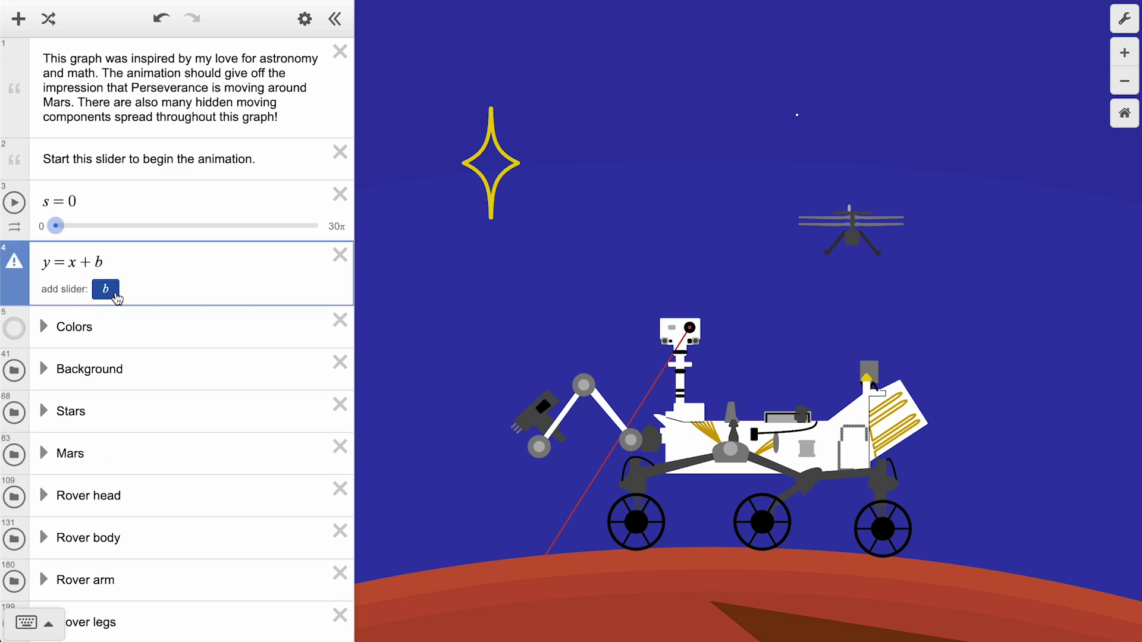
click(340, 254)
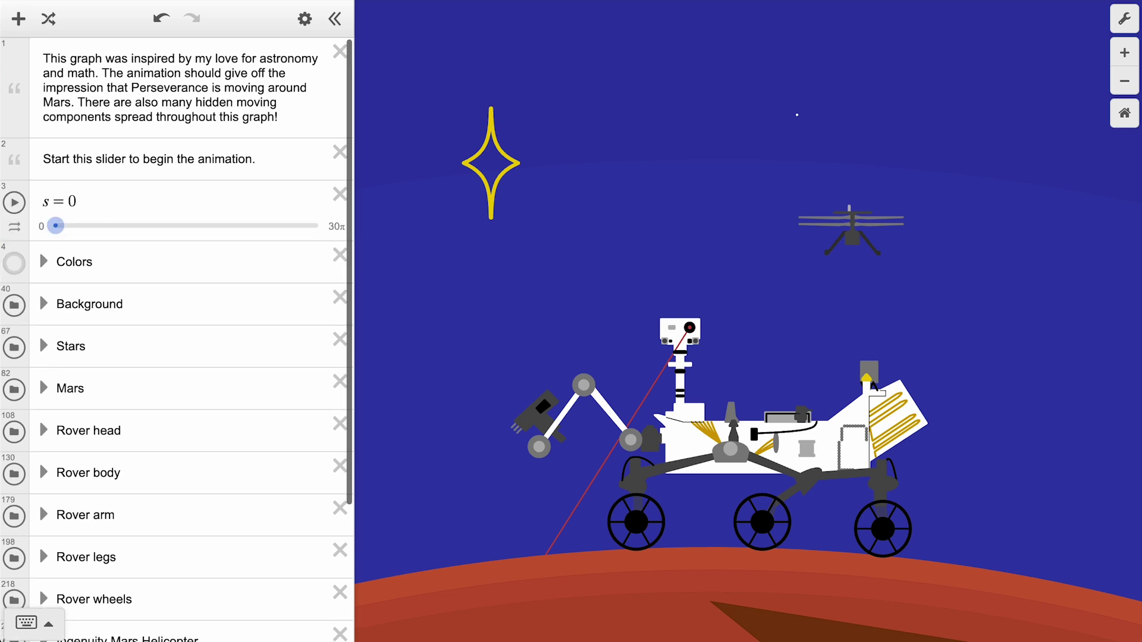
scroll(160, 505, down, 3)
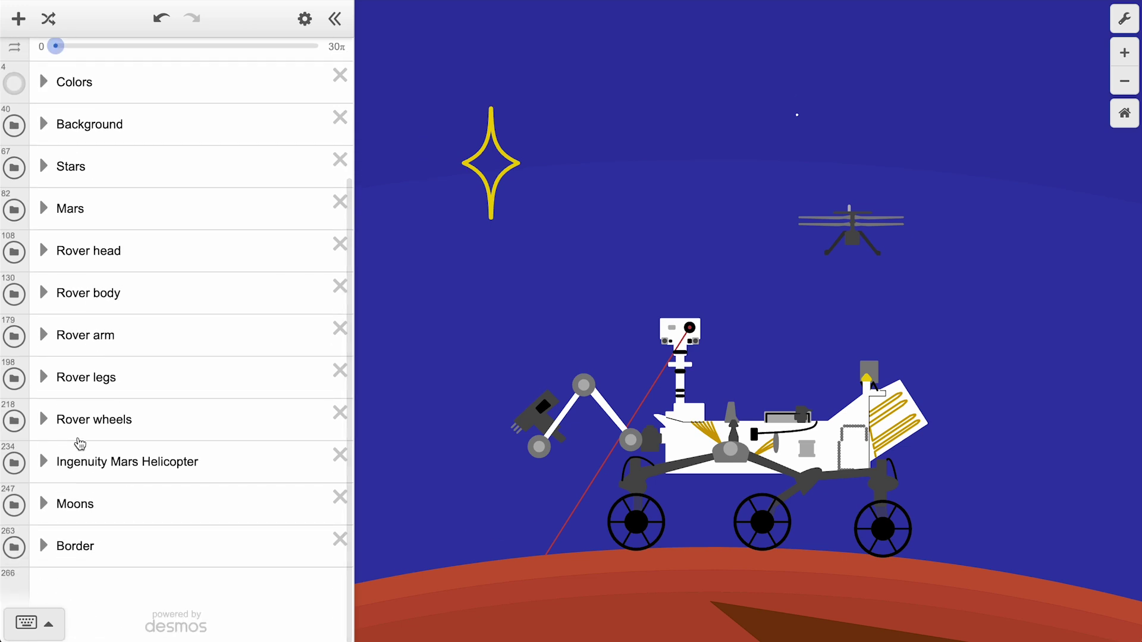
click(44, 420)
scroll(161, 452, down, 5)
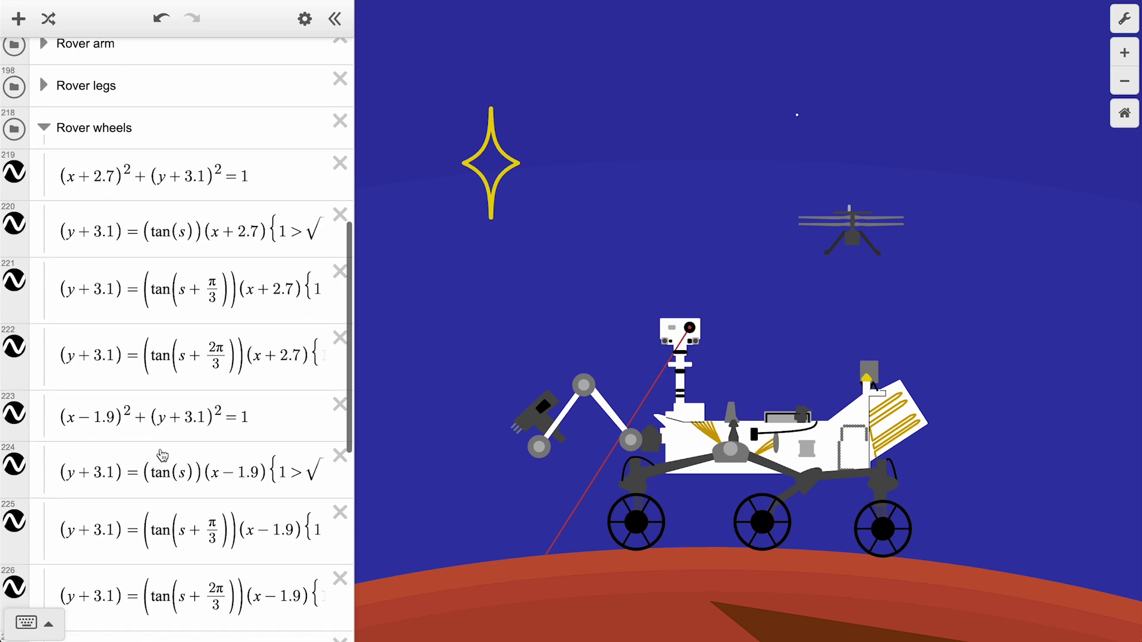
drag(356, 387, 520, 386)
drag(147, 229, 167, 230)
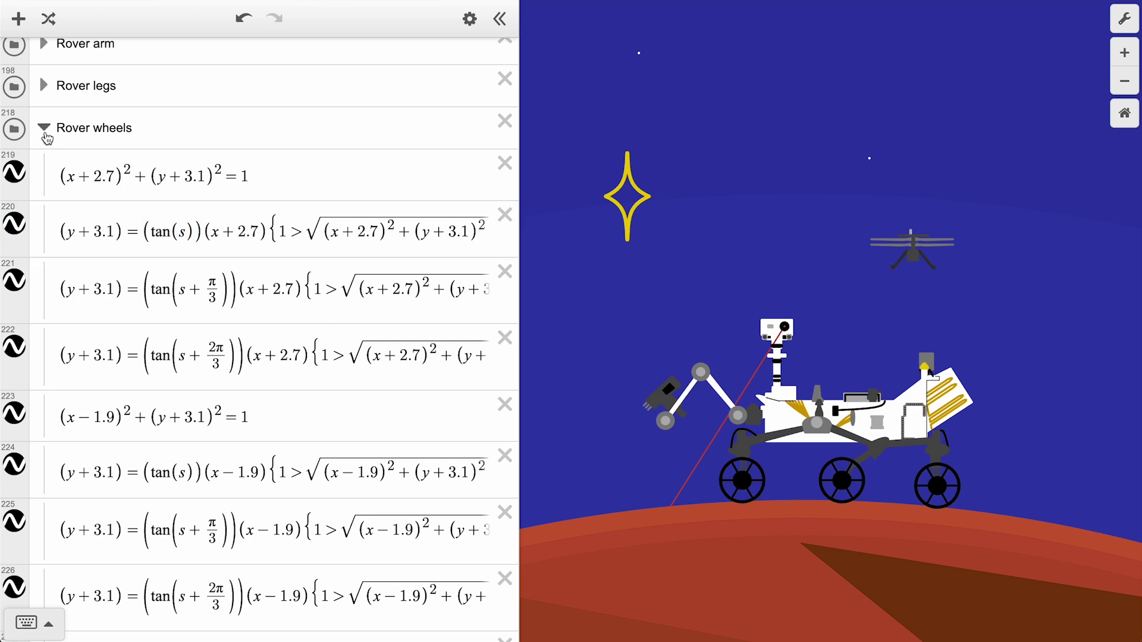
click(43, 127)
click(43, 209)
scroll(46, 232, down, 5)
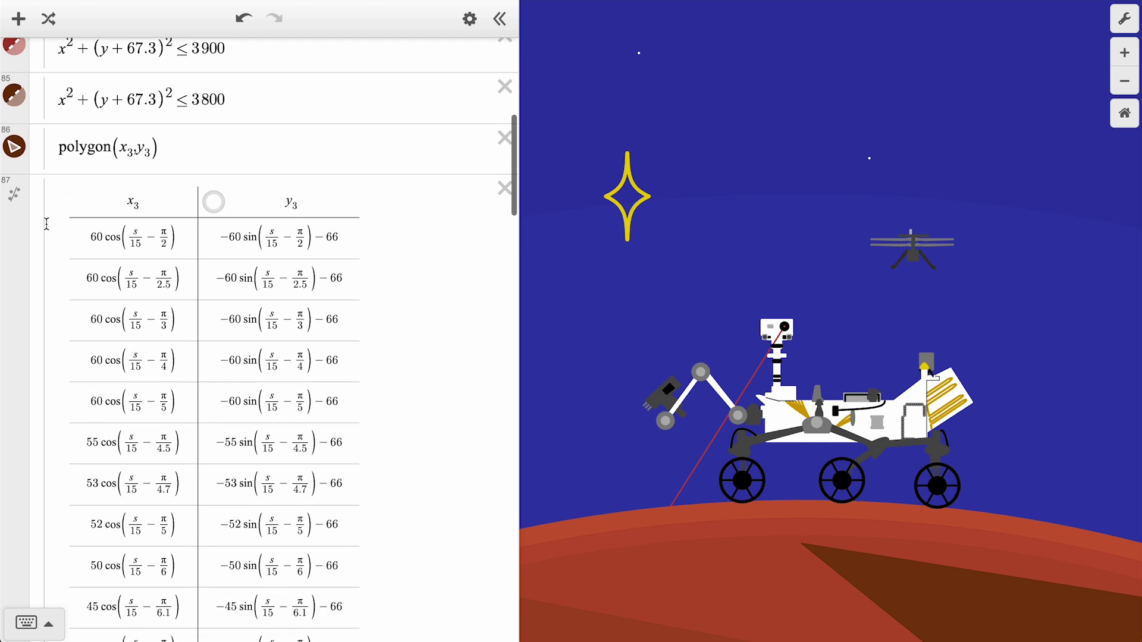
click(394, 198)
scroll(395, 197, up, 7)
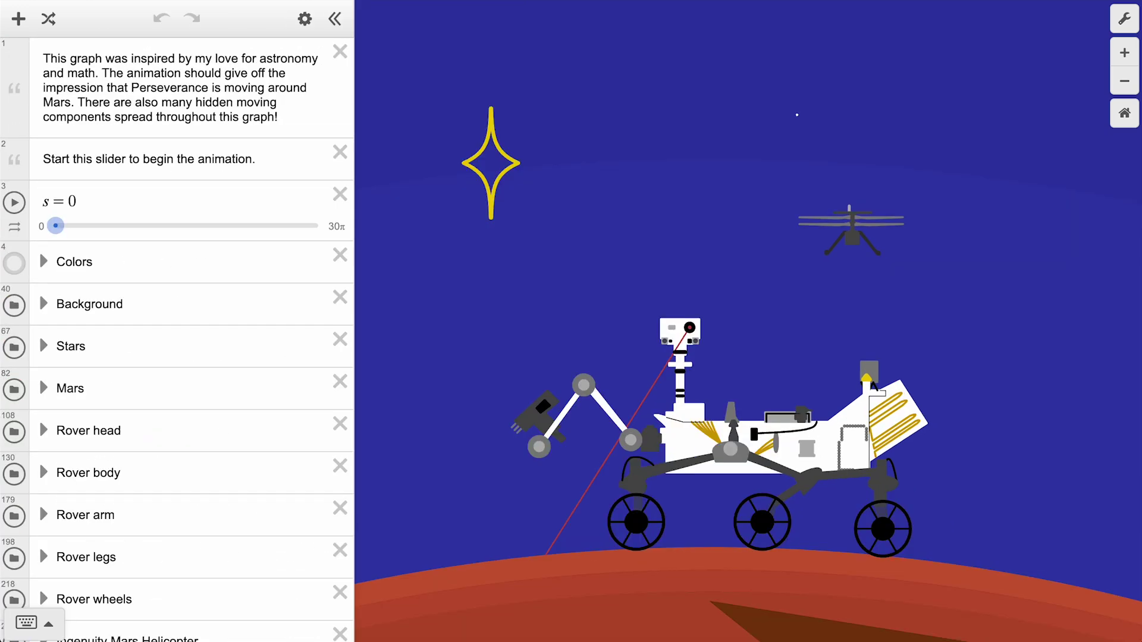
click(40, 227)
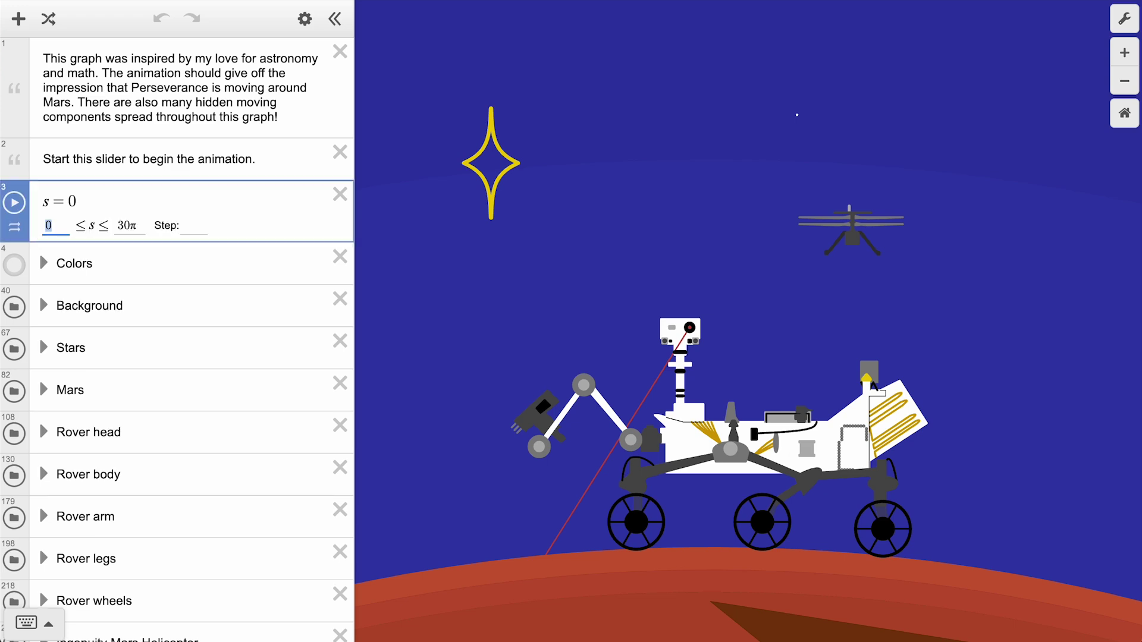
key(Tab)
key(Tab)
key(Escape)
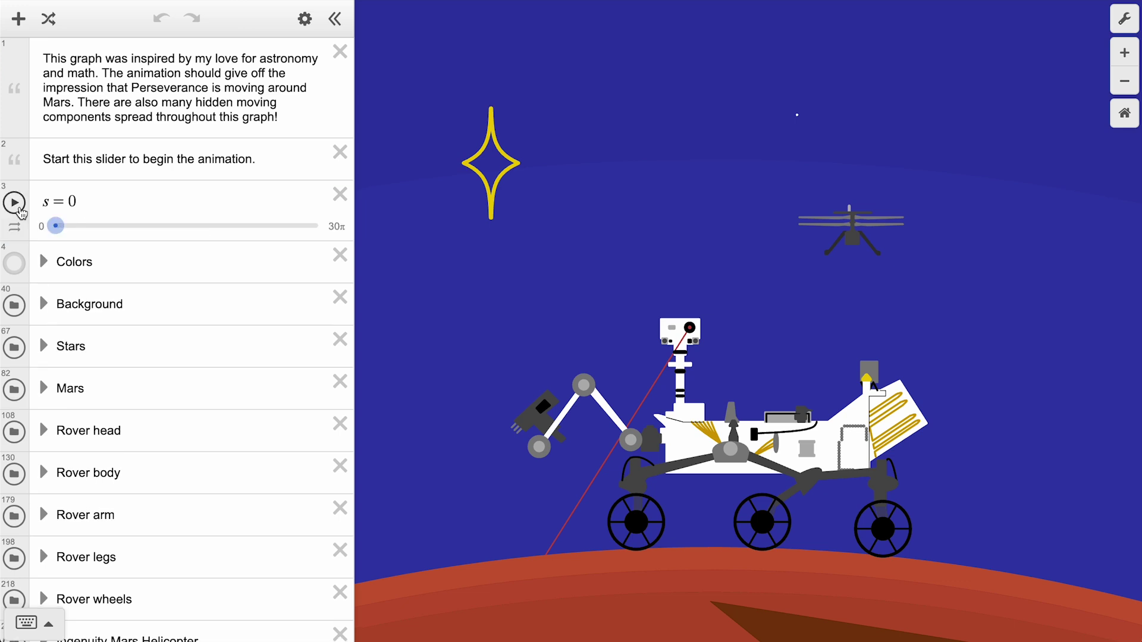
click(19, 208)
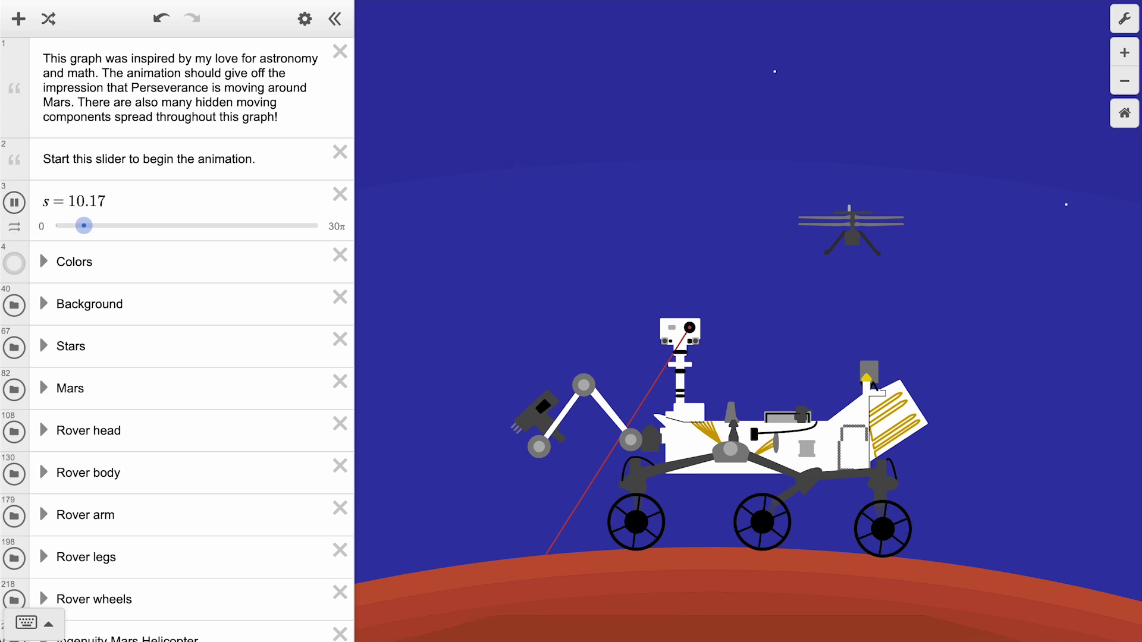
click(14, 203)
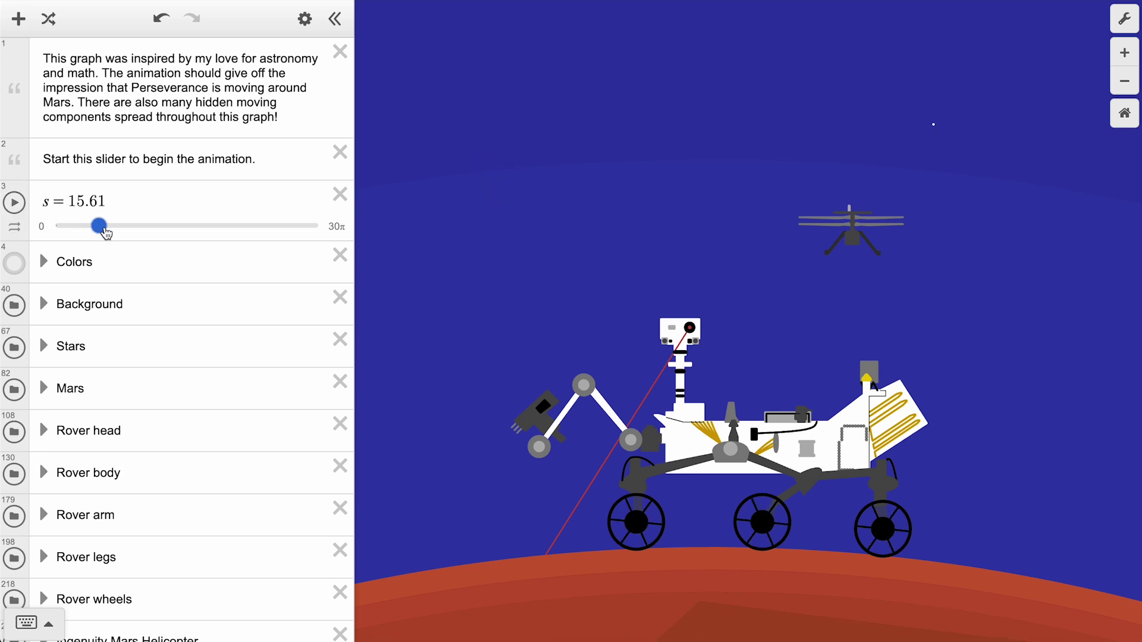
drag(99, 226, 57, 227)
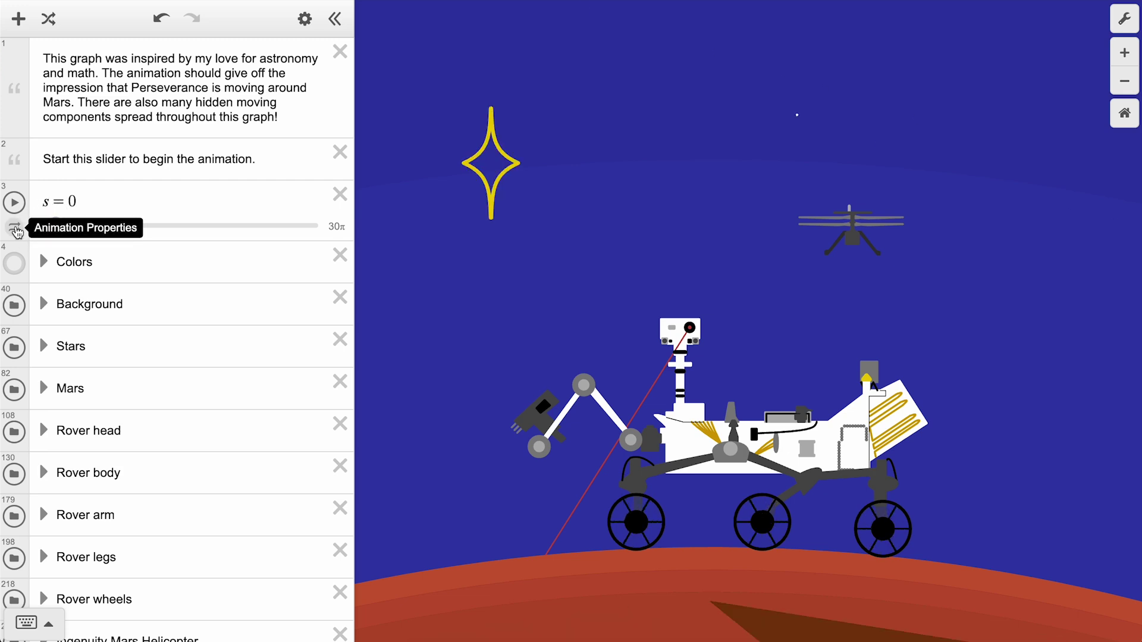
click(15, 227)
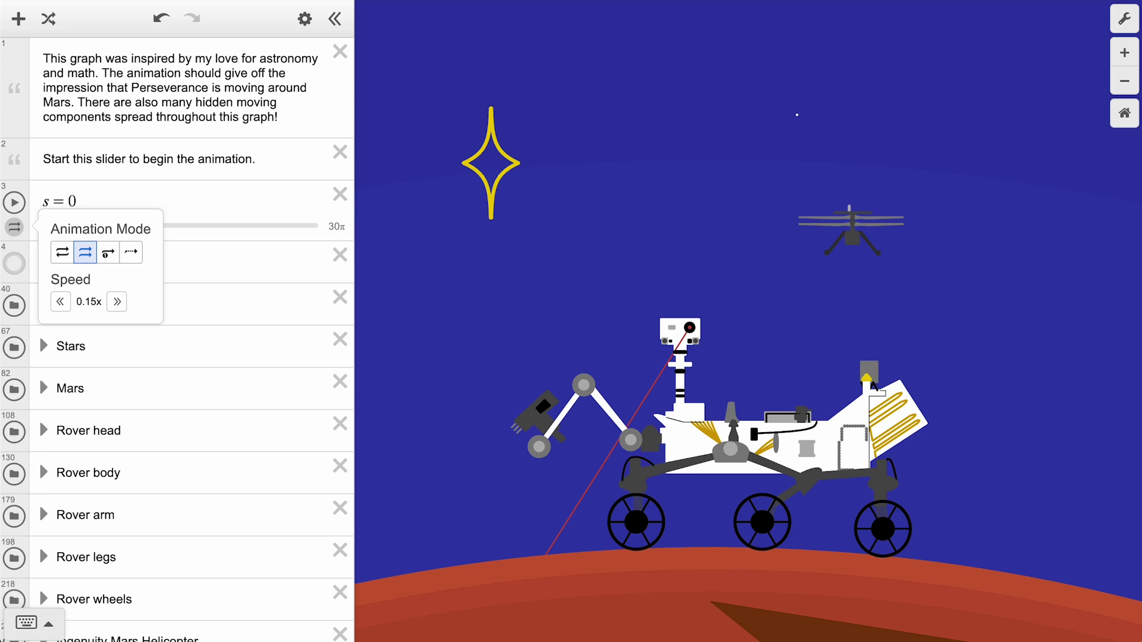
Start the rover animation playing at its 0.15x speed.
click(14, 203)
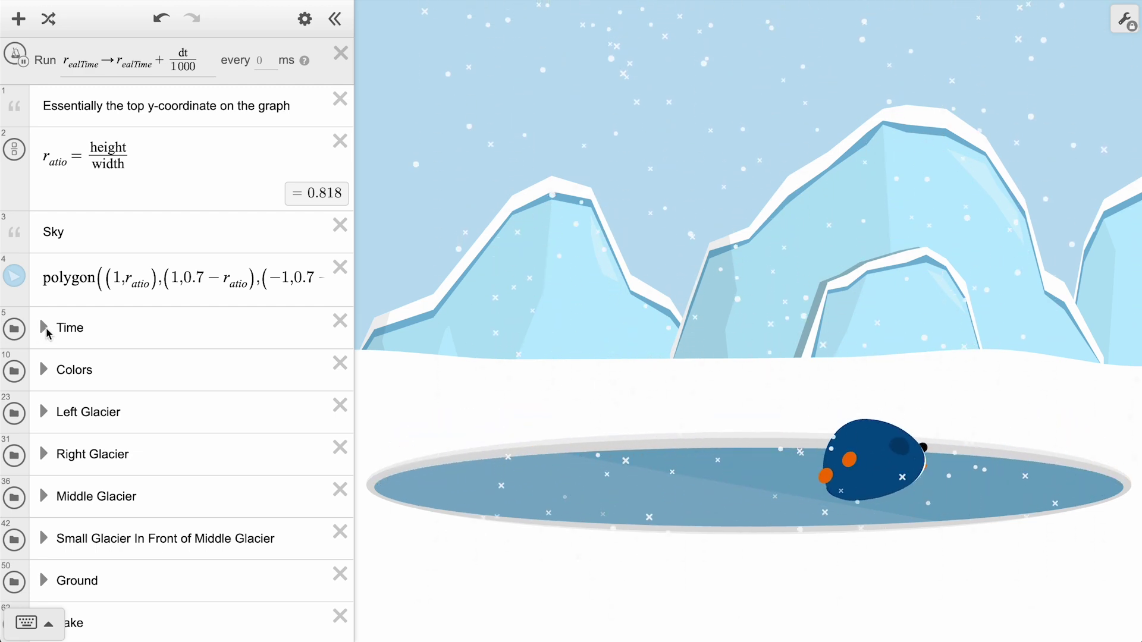
Expand the penguin graph's Time folder to reveal realTime and the mod 2π time.
click(43, 329)
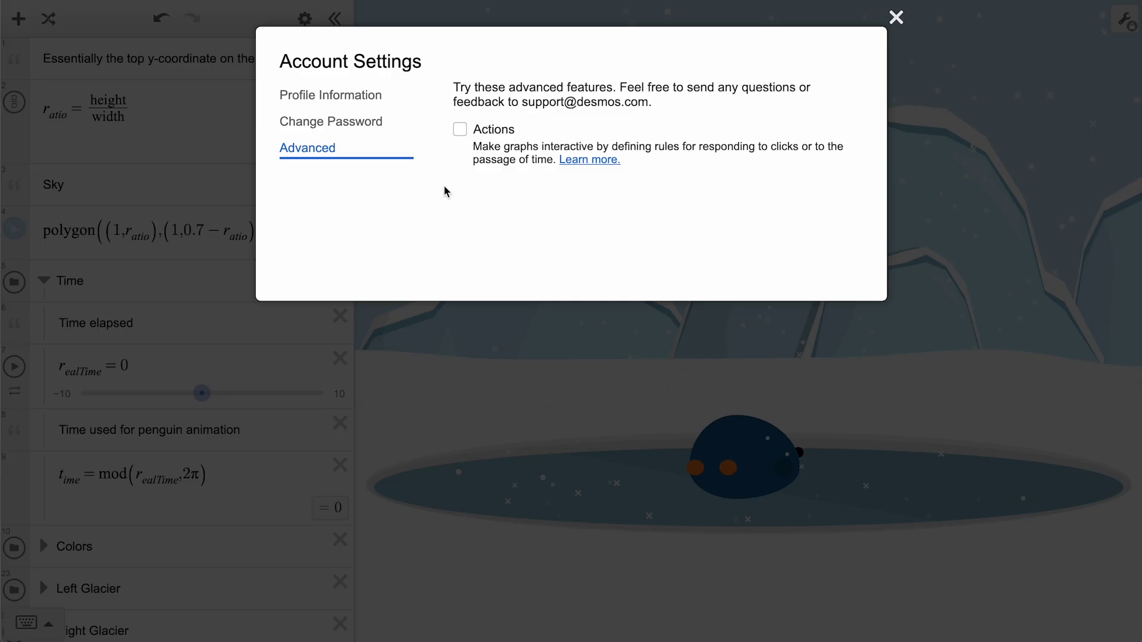
Enable the Actions advanced feature and close Account Settings.
click(461, 129)
key(Escape)
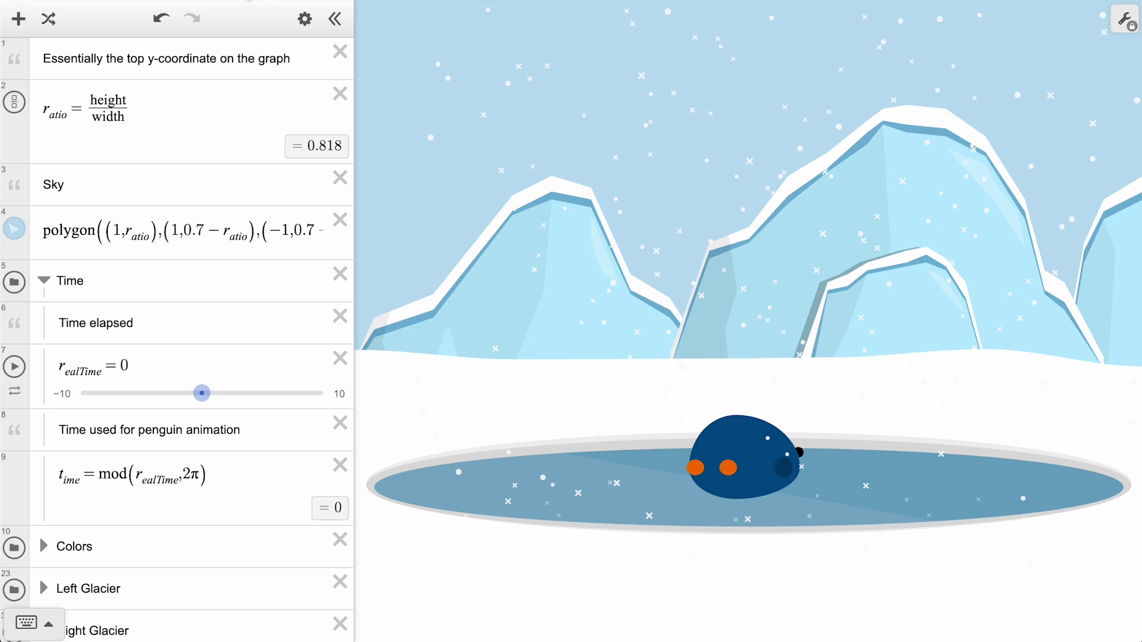
click(19, 18)
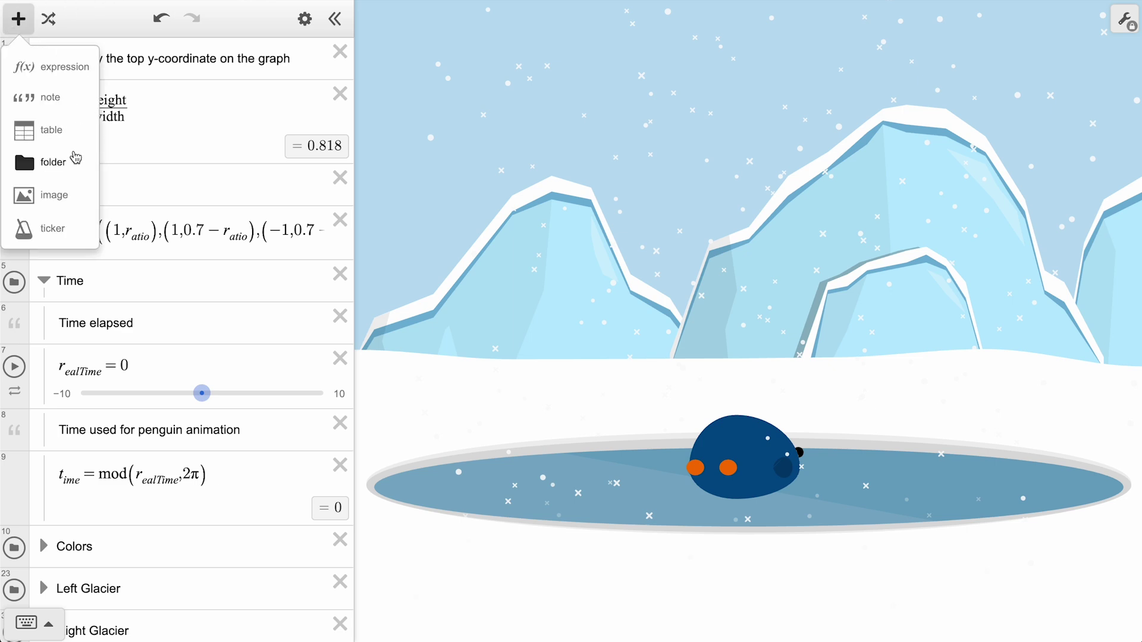
Add a ticker running realTime → realTime + 0.1 every 1 ms.
click(53, 229)
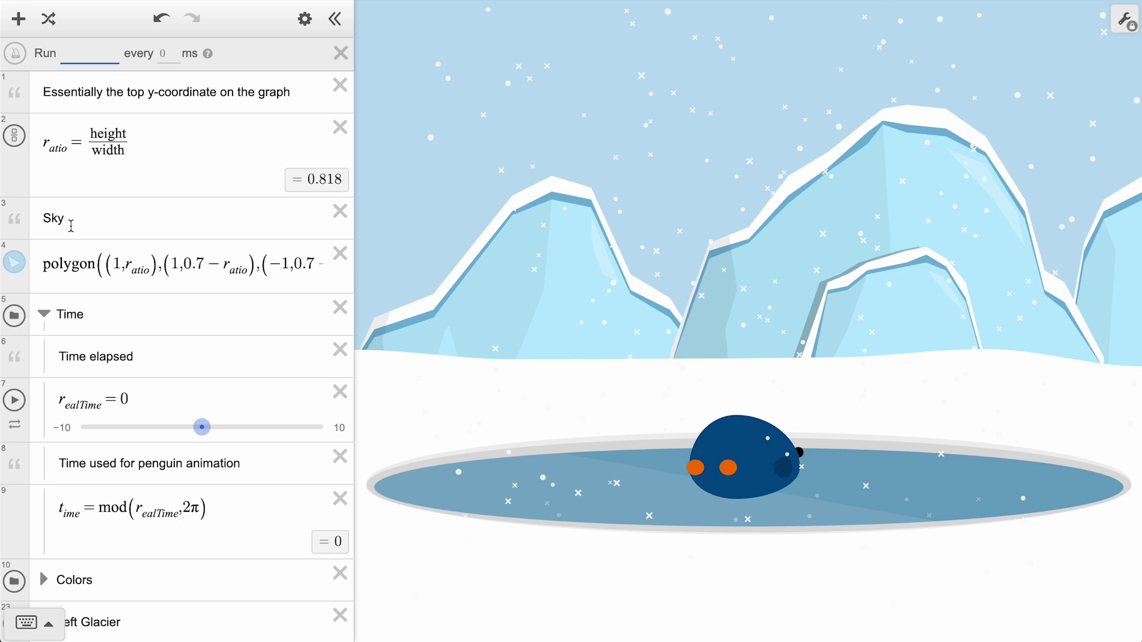
text(e)
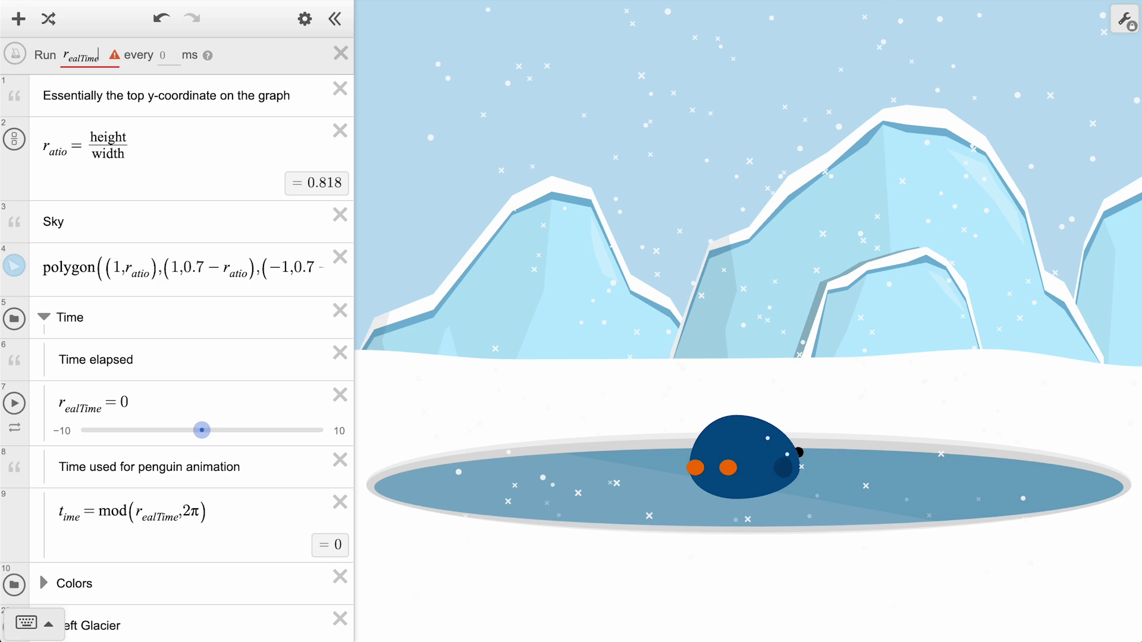
text(dlTime-)
text(>)
text(r_ealTime)
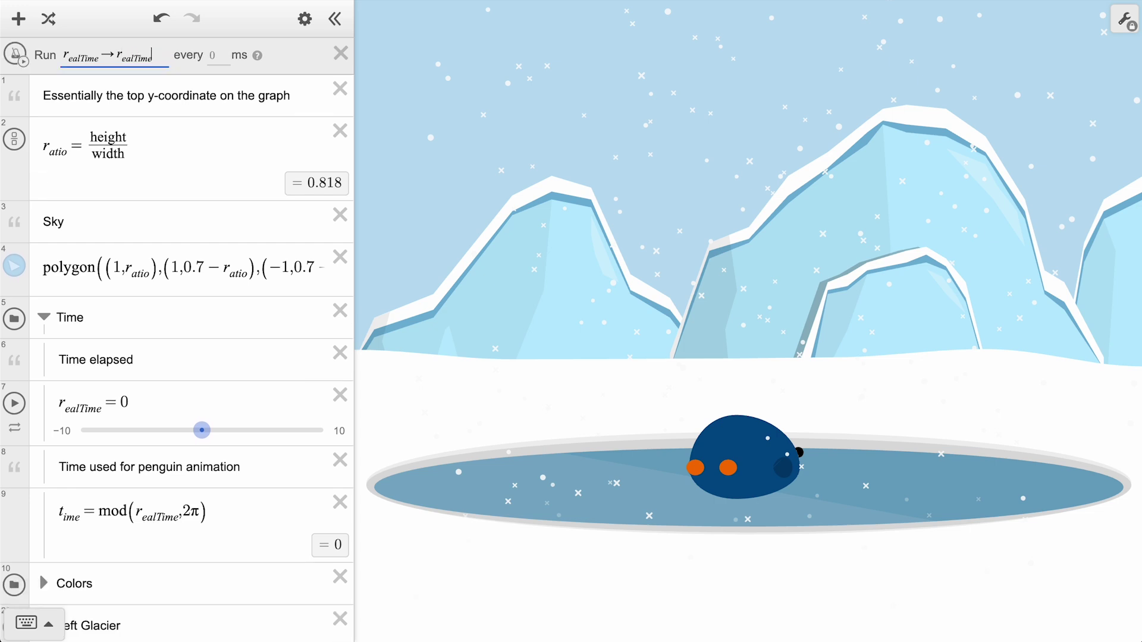
text(+0.)
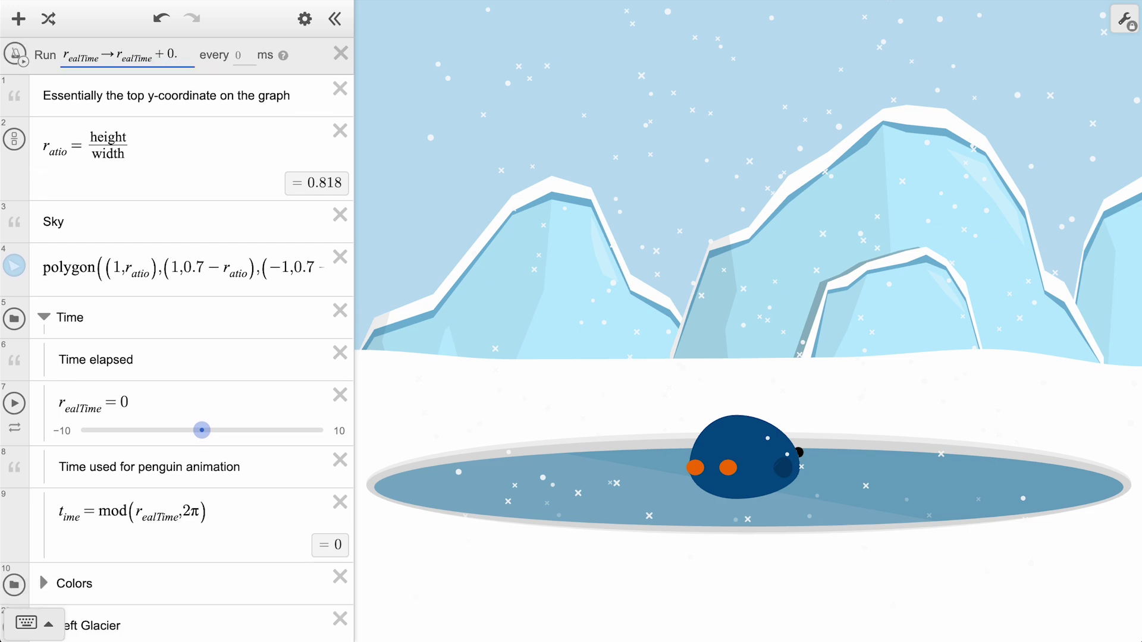
text(1)
key(Return)
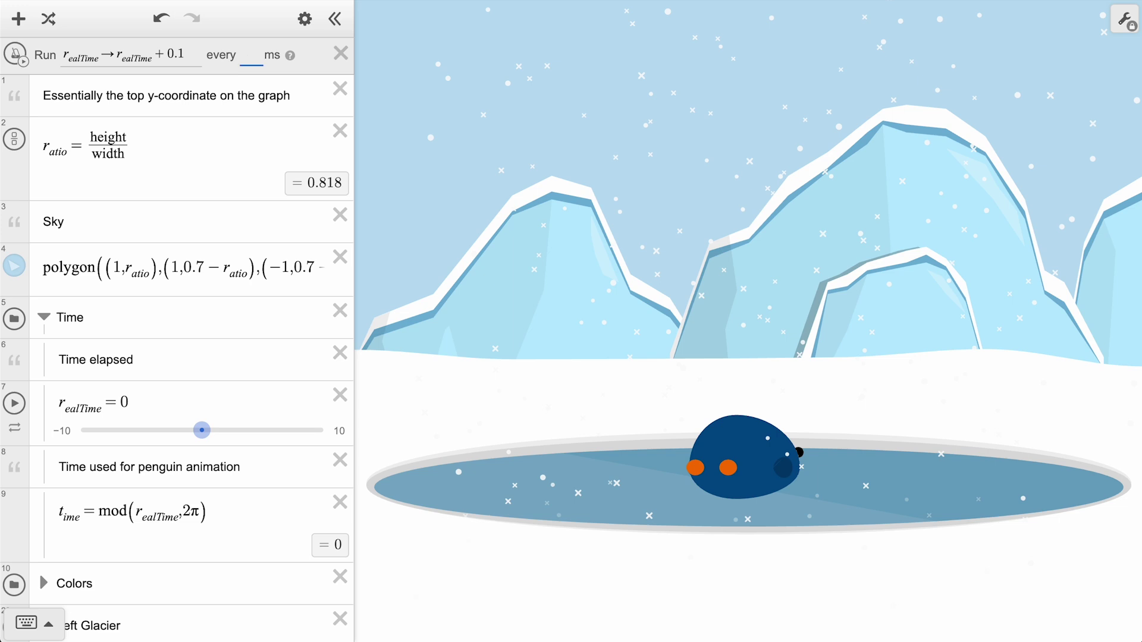
text(1)
key(Return)
Run the ticker to slide the penguin, then select the 0.1 step in its rule.
click(15, 56)
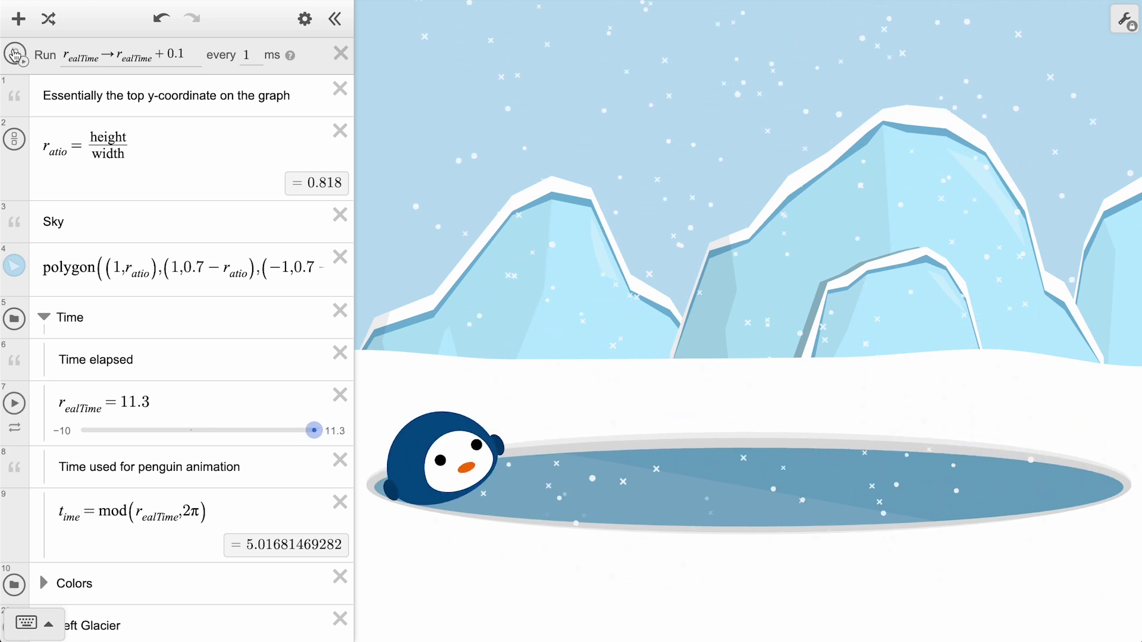
click(169, 55)
double_click(171, 55)
Change the ticker step to dt/1000 with a 0 ms interval and restart it.
text(dt/1000)
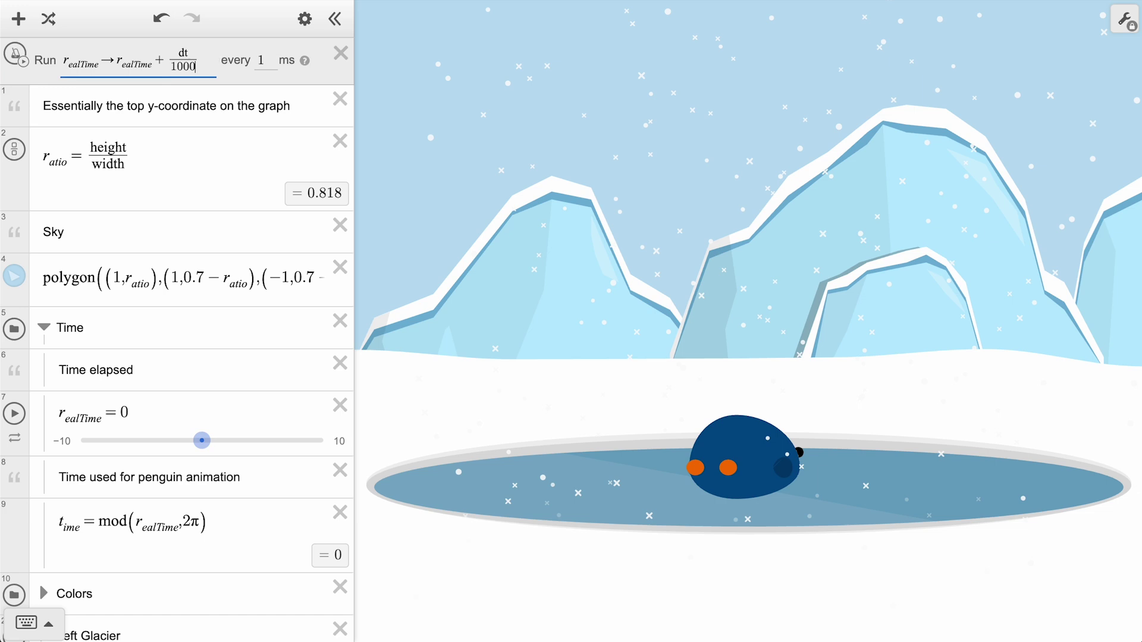
key(Tab)
click(14, 54)
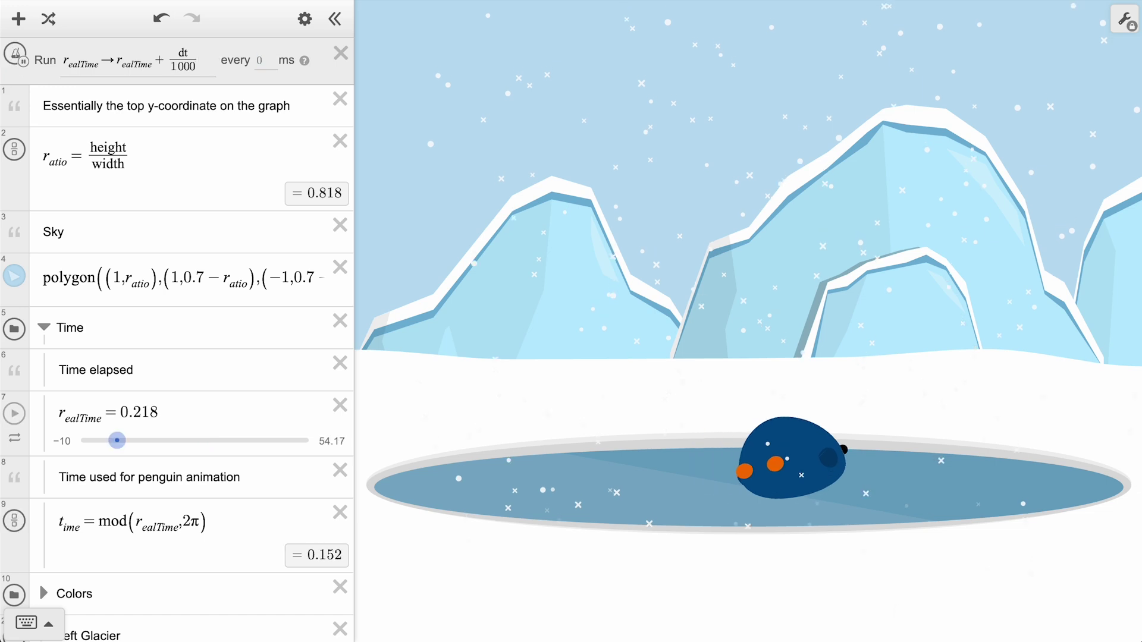